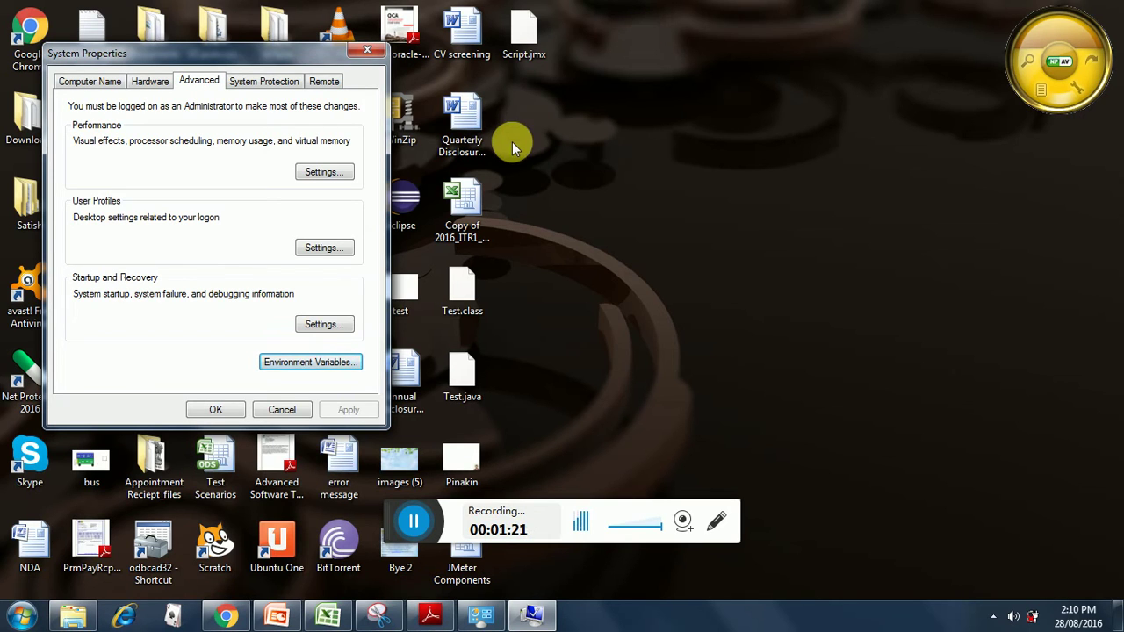
Step: Switch to Windows Explorer and open the bin folder inside the nested apache-jmeter-2.11 folder
left_click(230, 617)
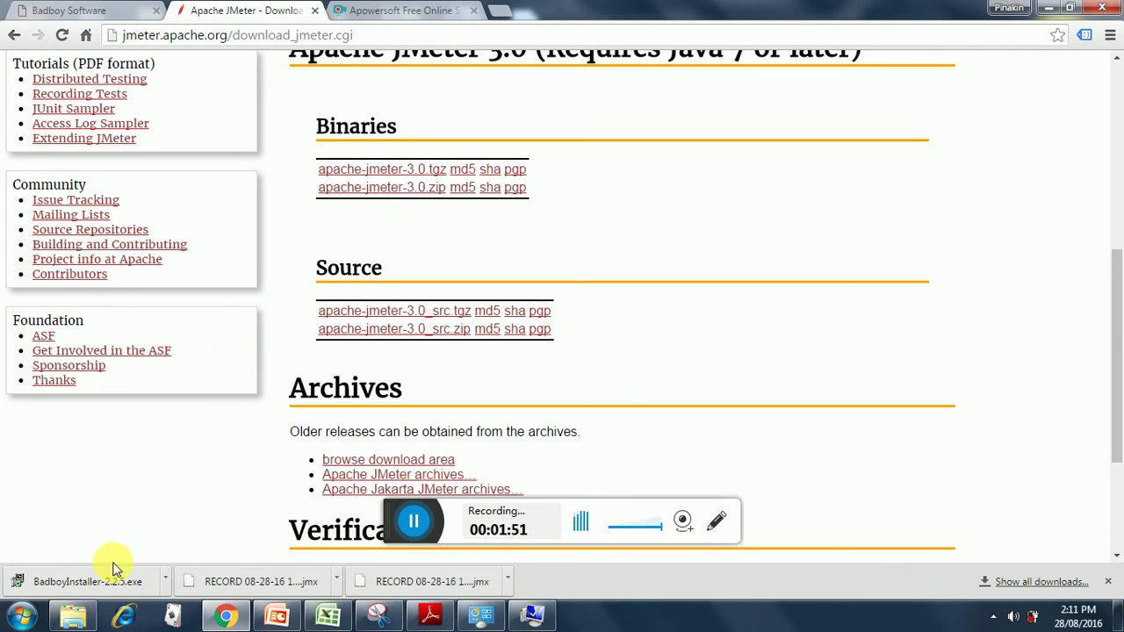
left_click(75, 621)
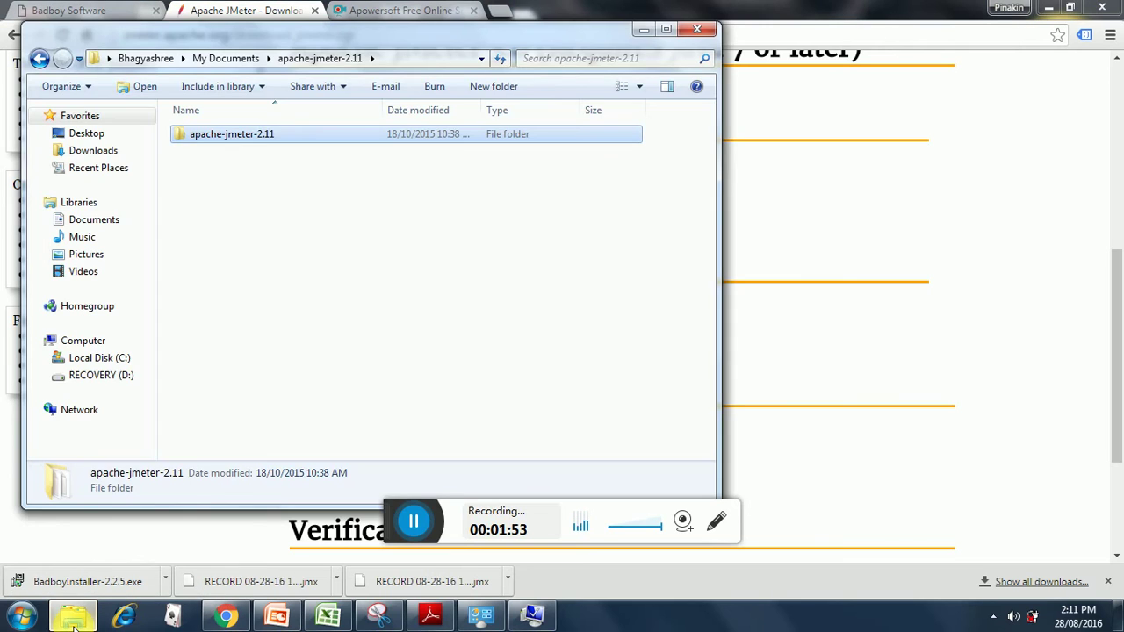
double_click(226, 142)
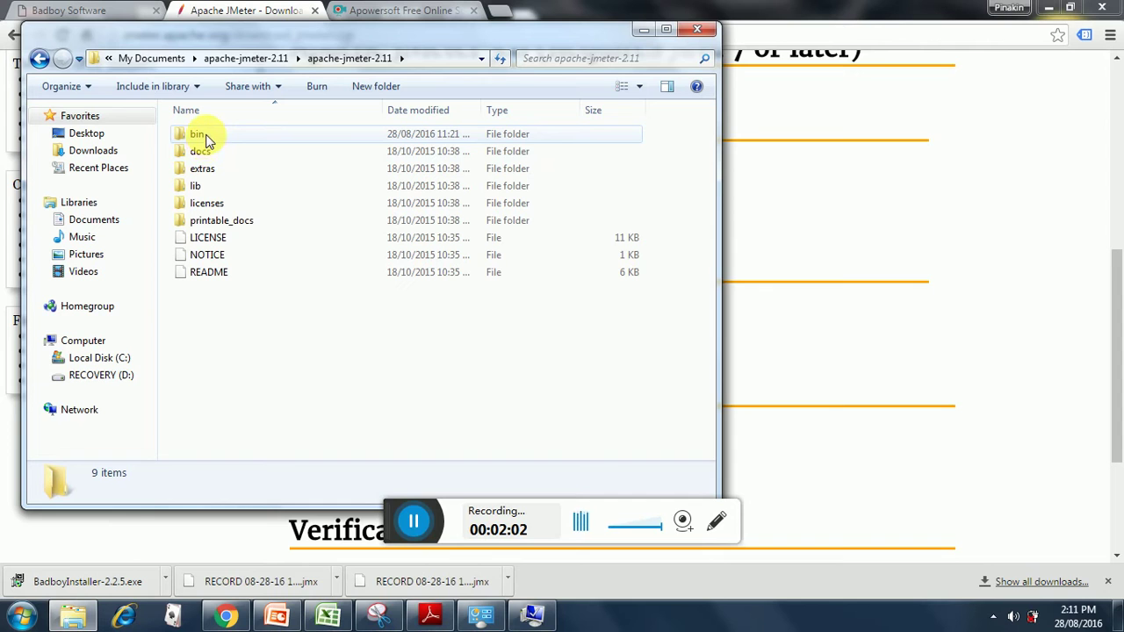
double_click(207, 137)
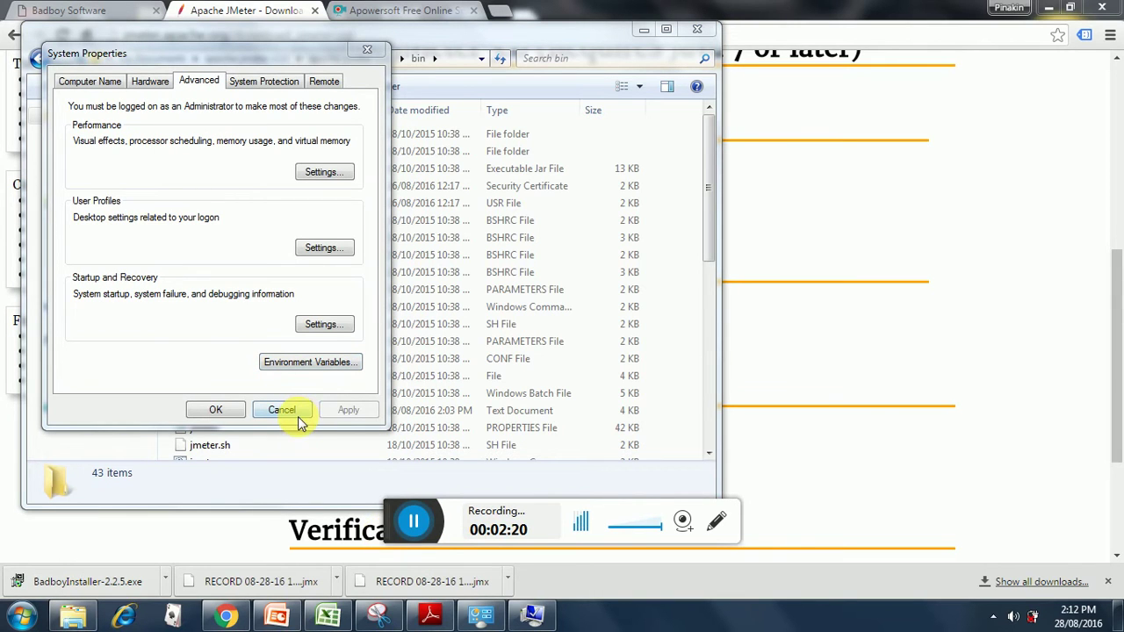
Step: Open the system variable Path for editing from the environment variables in System Properties
left_click(312, 365)
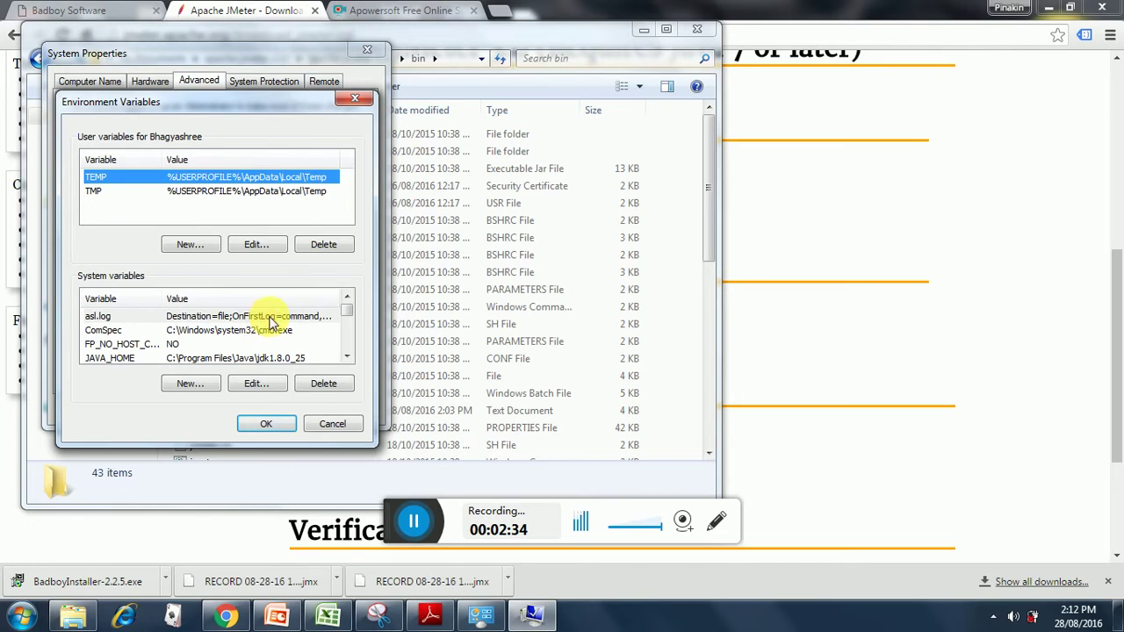
left_click(347, 358)
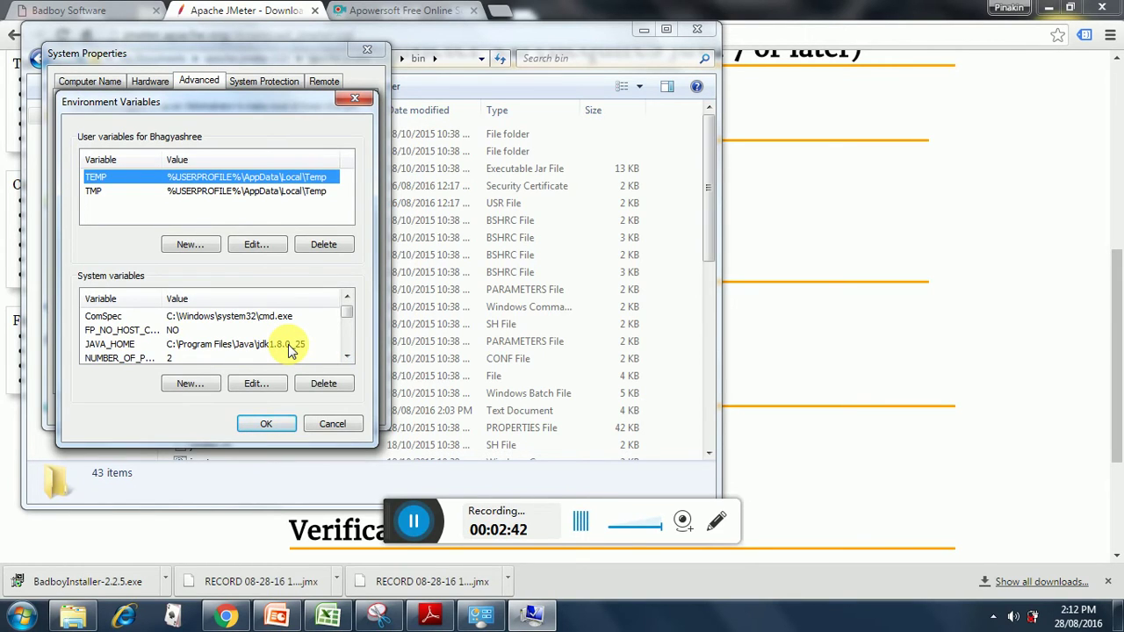
left_click(348, 359)
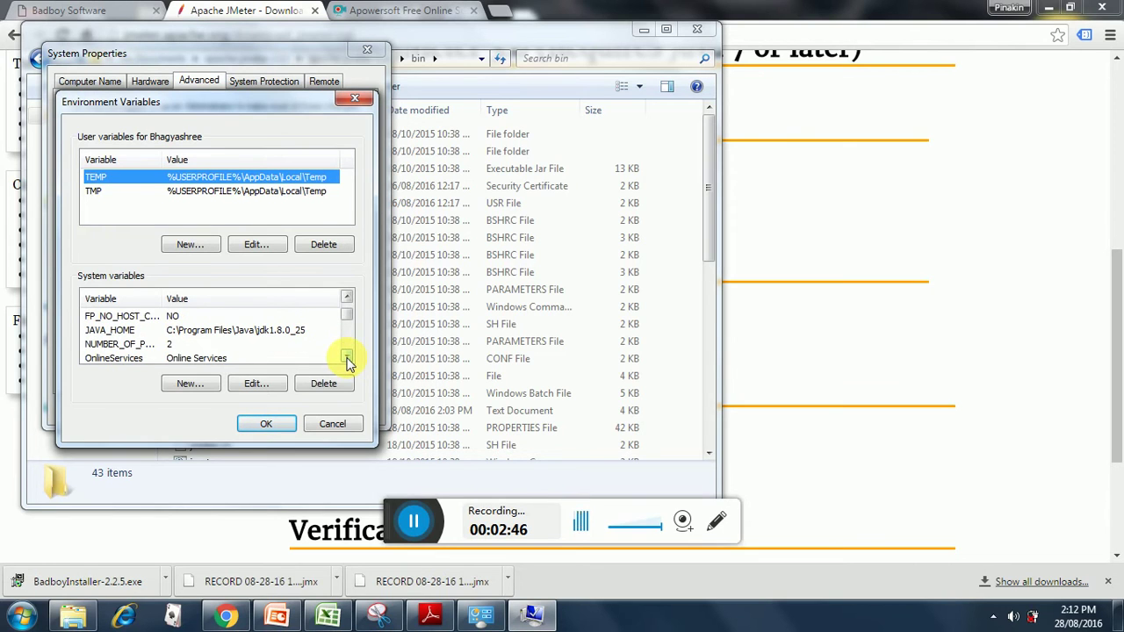
left_click(347, 359)
left_click(348, 359)
left_click(347, 359)
left_click(347, 359)
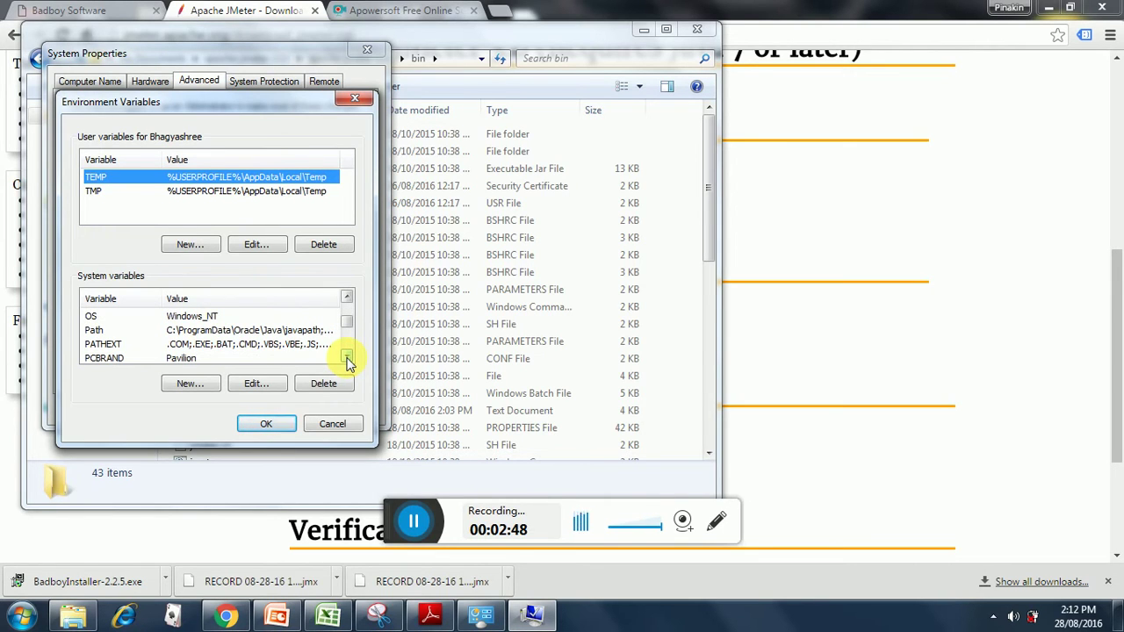
double_click(284, 331)
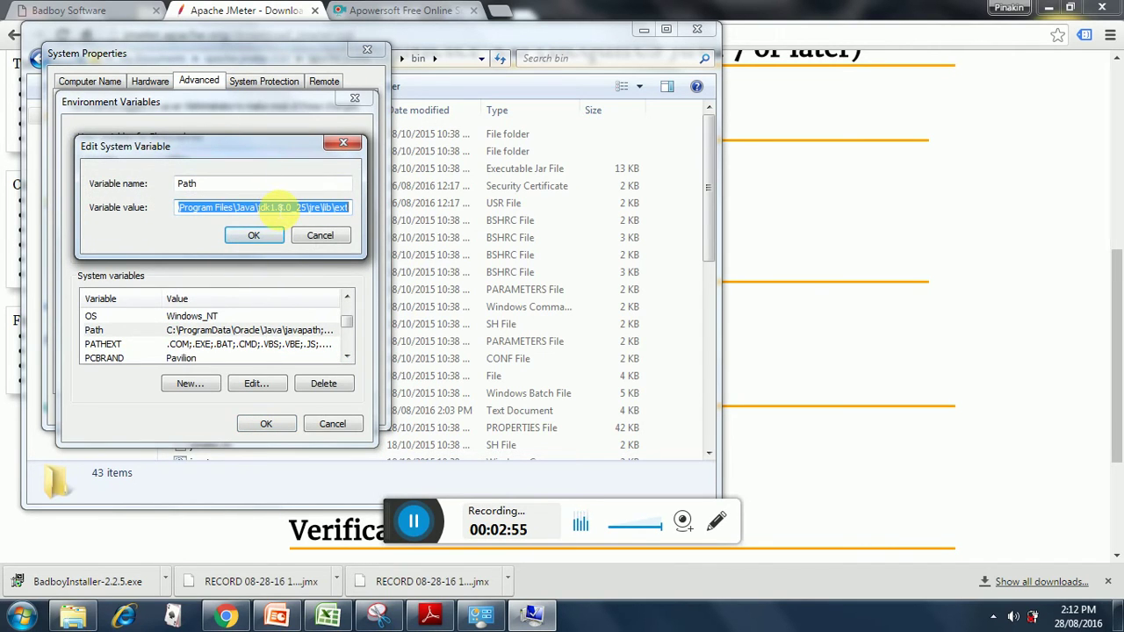
Step: Examine the JDK bin entry in the Path value, leave it without editing, and close the environment variables and System Properties
left_click(273, 207)
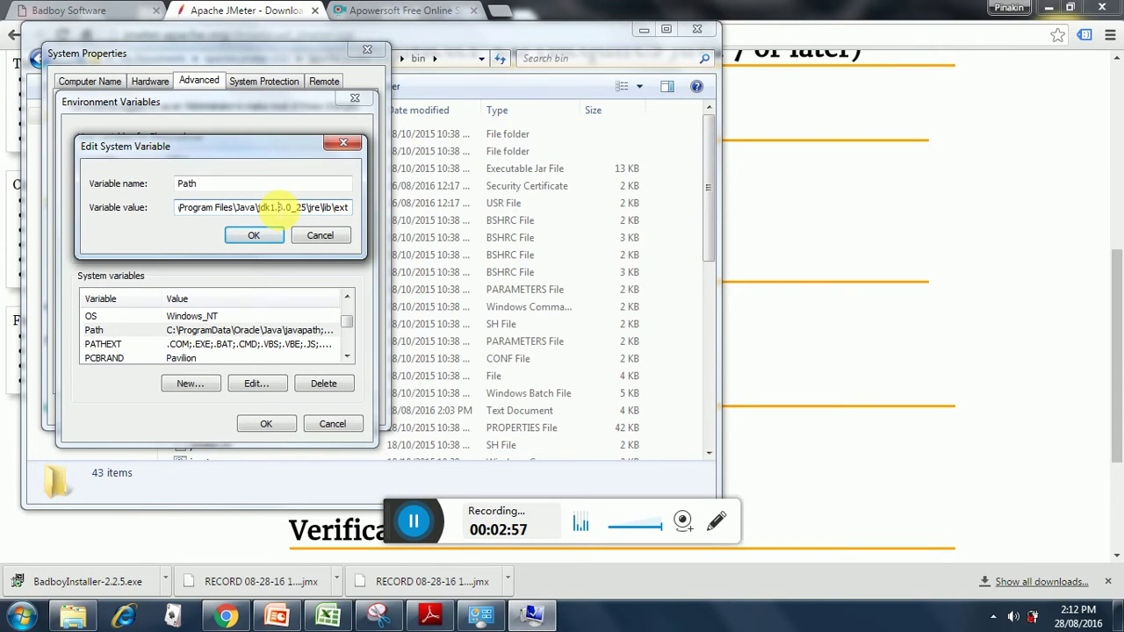
key("Left")
key("Left")
key("Left")
key("Left")
key("Left")
key("Left")
key("Left")
key("Left")
key("Left")
key("Left")
key("Left")
key("Left")
key("Left")
key("Left")
key("Left")
key("Left")
key("Left")
key("Left")
key("Left")
key("Left")
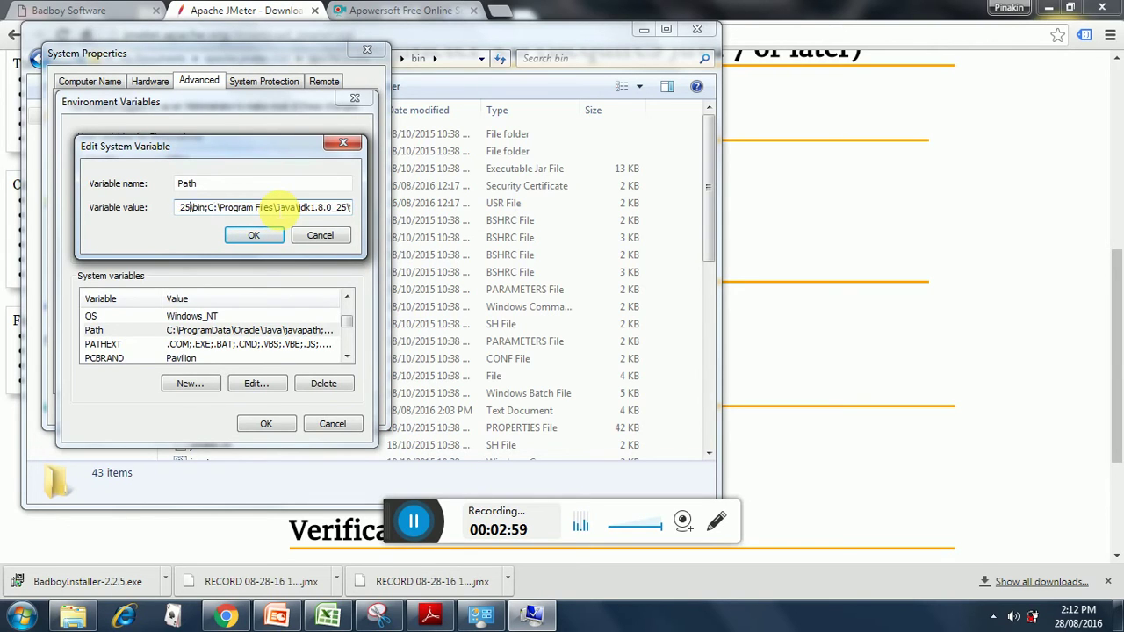
key("Left")
key("Left")
key("Left")
key("Left")
key("Left")
key("Left")
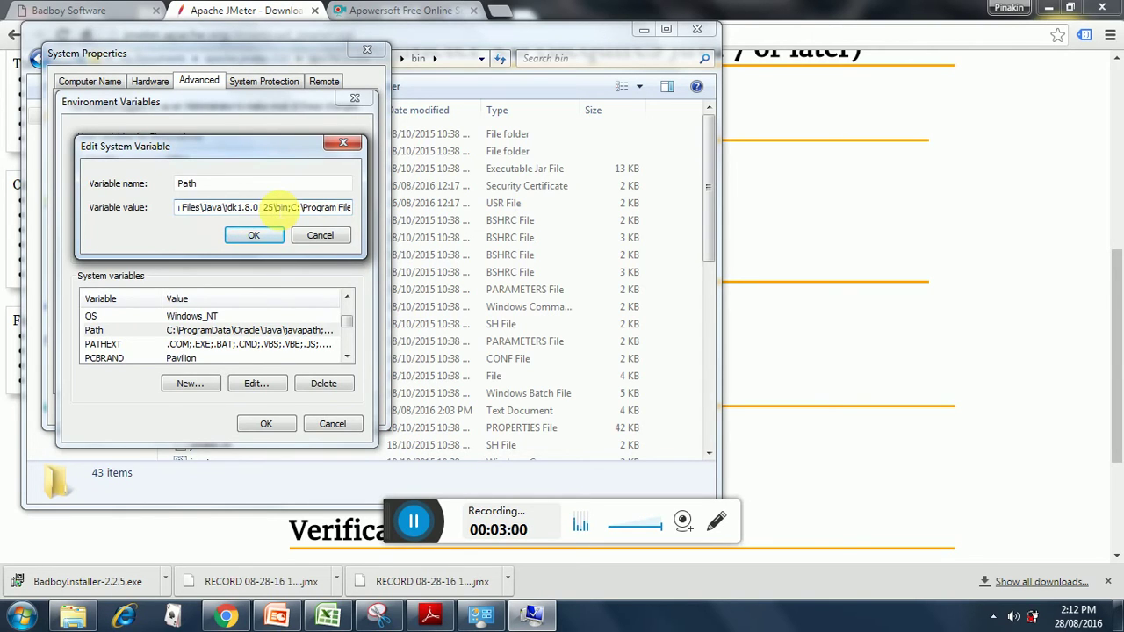
key("Left")
key("Left")
key("Left")
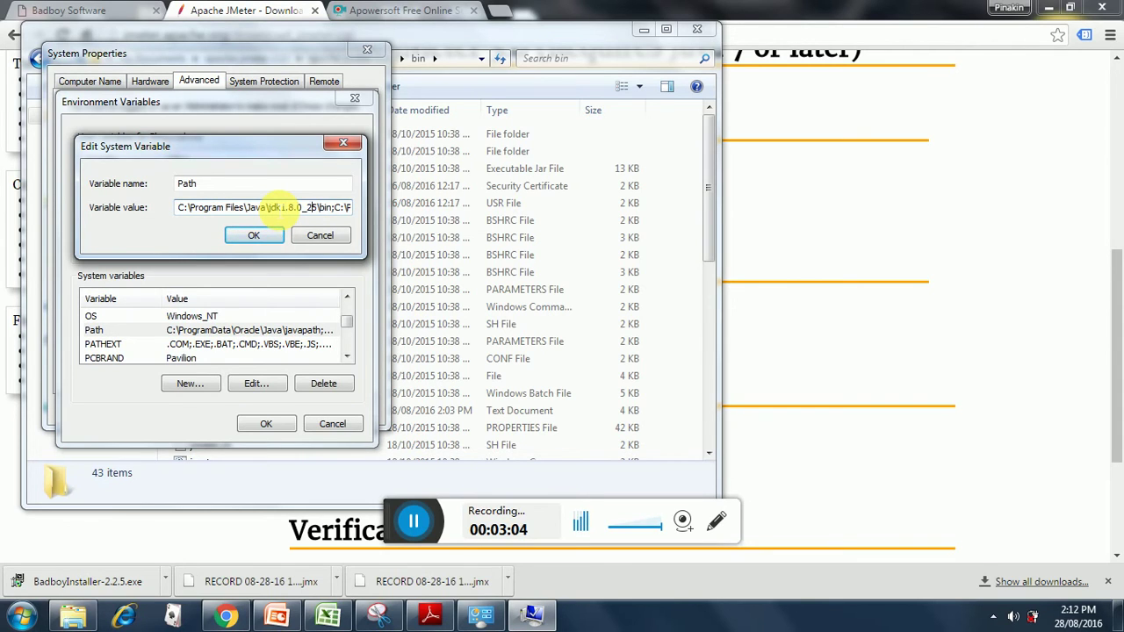
key("Right")
key("Right")
key("Right")
key("Right")
key("Right")
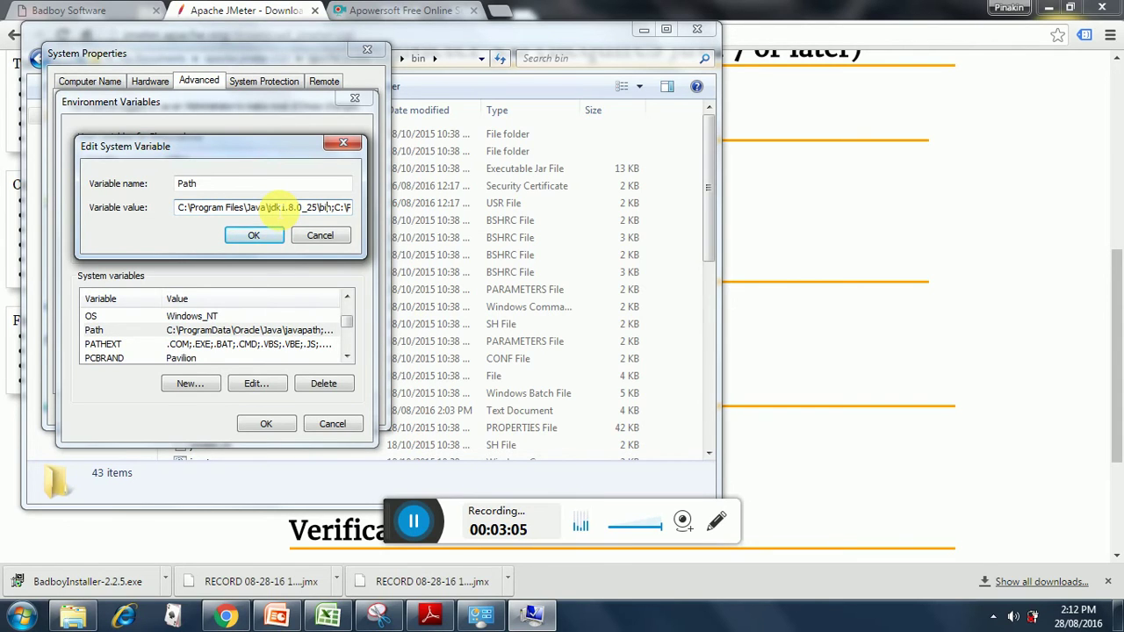
left_click(320, 237)
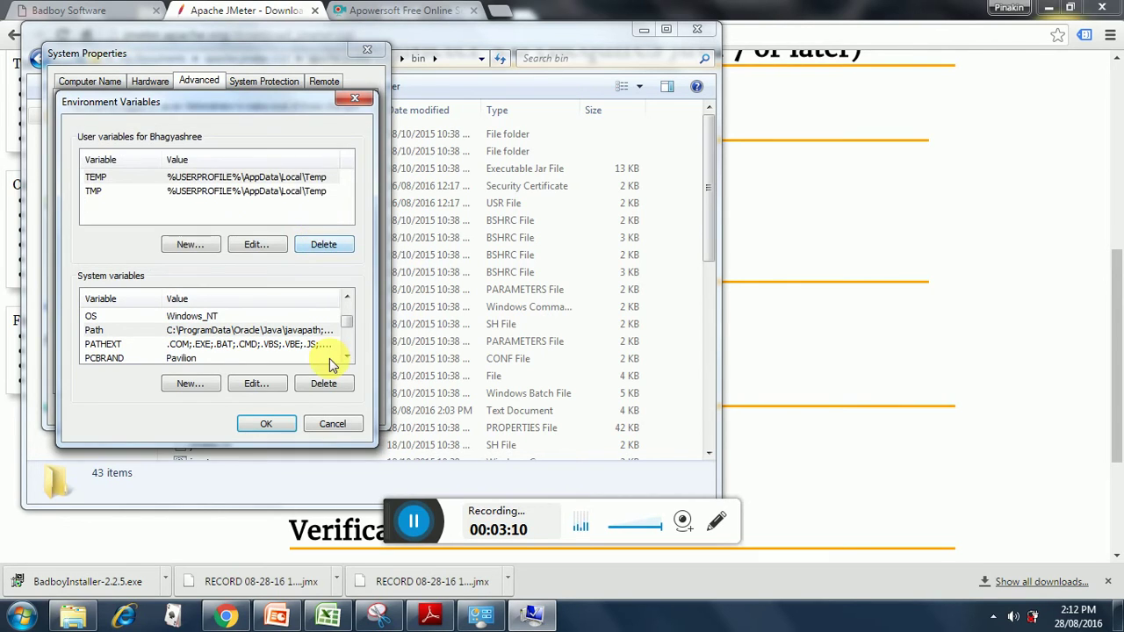
left_click(332, 425)
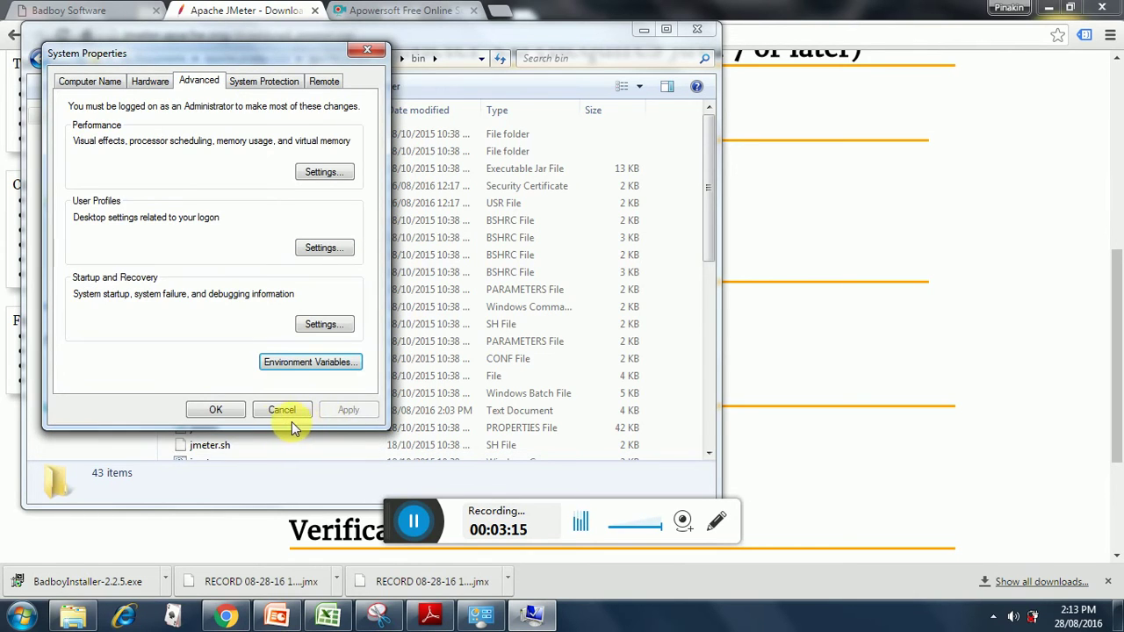
left_click(233, 416)
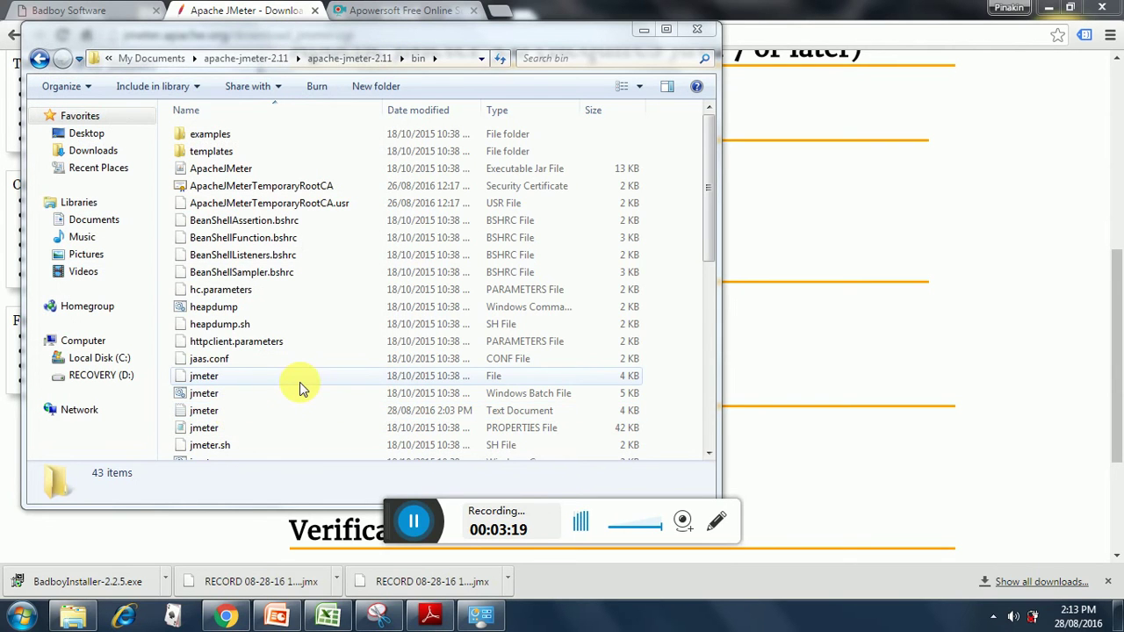
Step: Launch JMeter with the jmeter Windows batch file in the bin folder, allow it to run, and select the Test Plan element
double_click(257, 396)
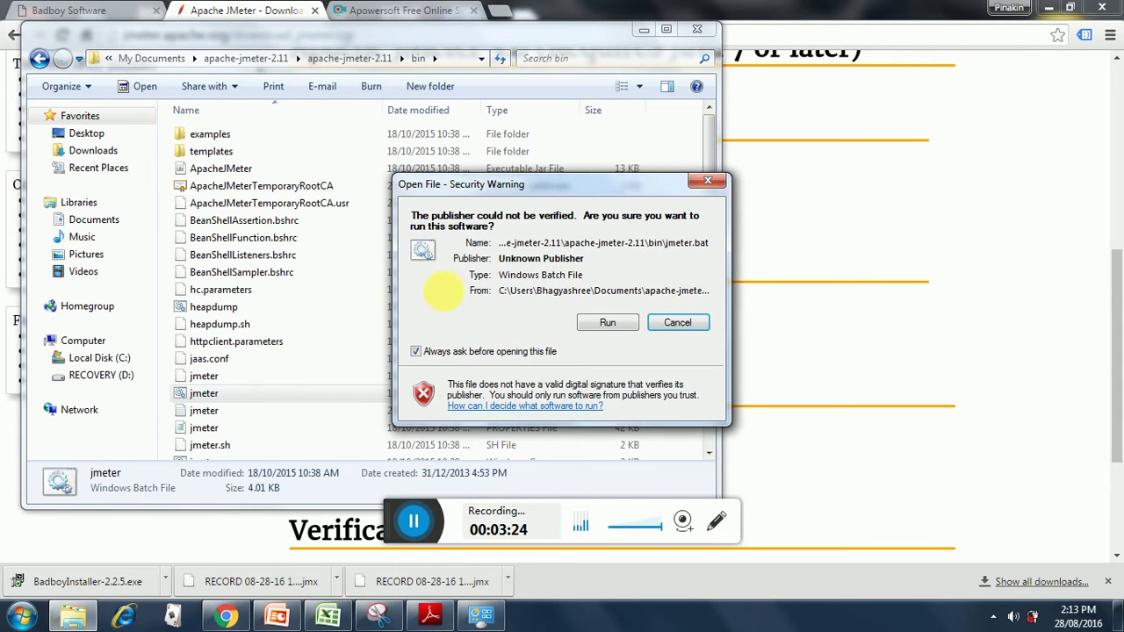
left_click(604, 323)
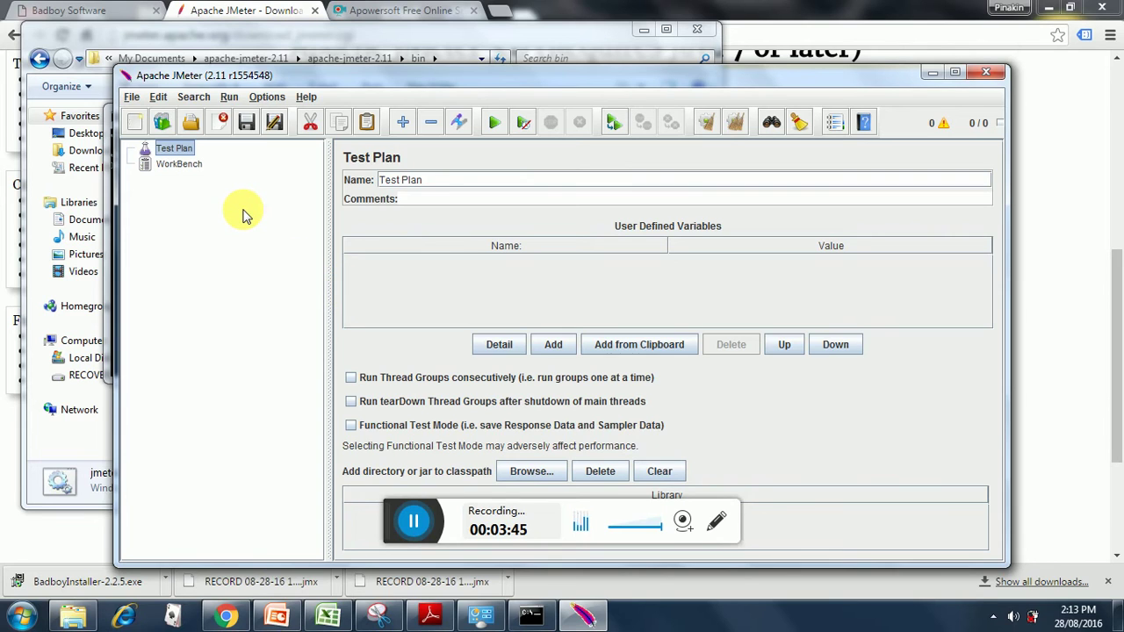
left_click(175, 156)
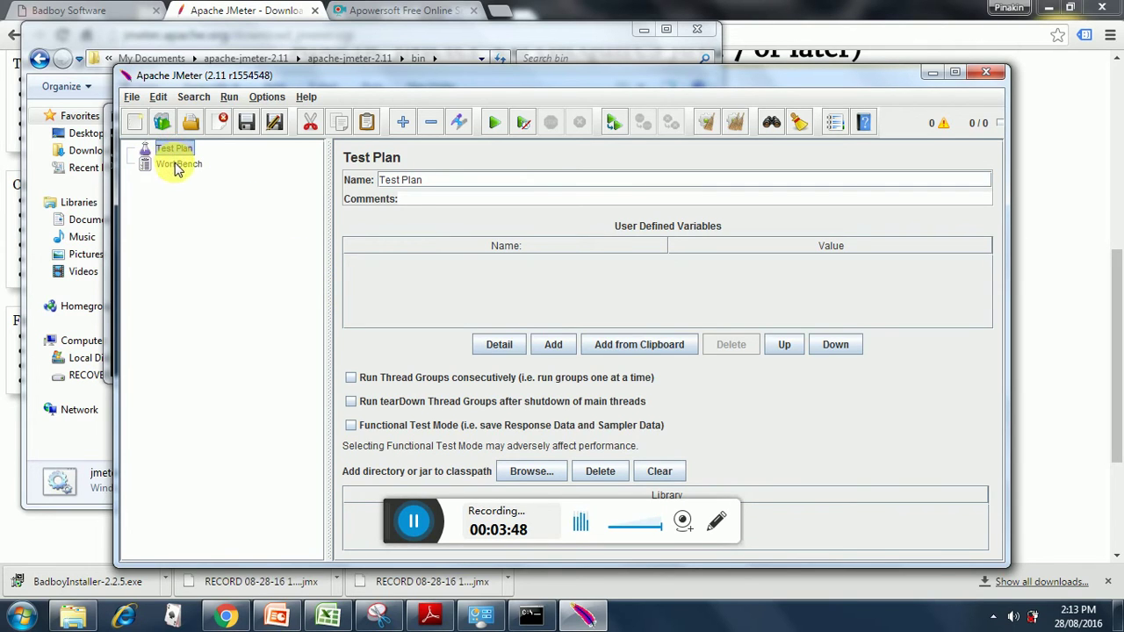
left_click(178, 156)
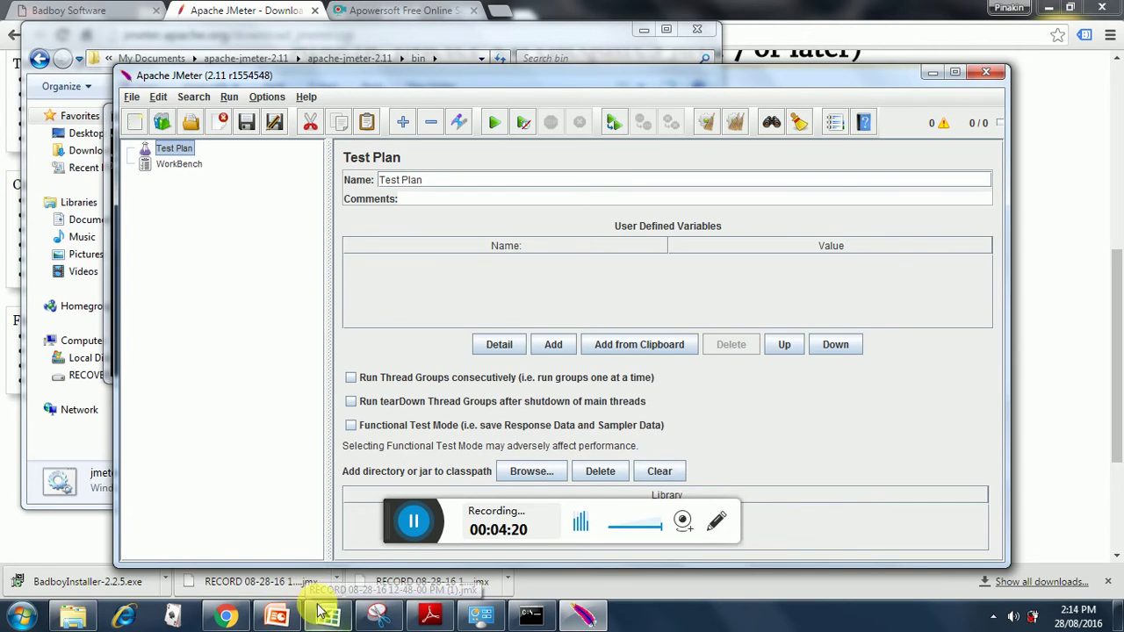
Step: Switch to Chrome and view the Badboy Software download page
mouse_move(227, 617)
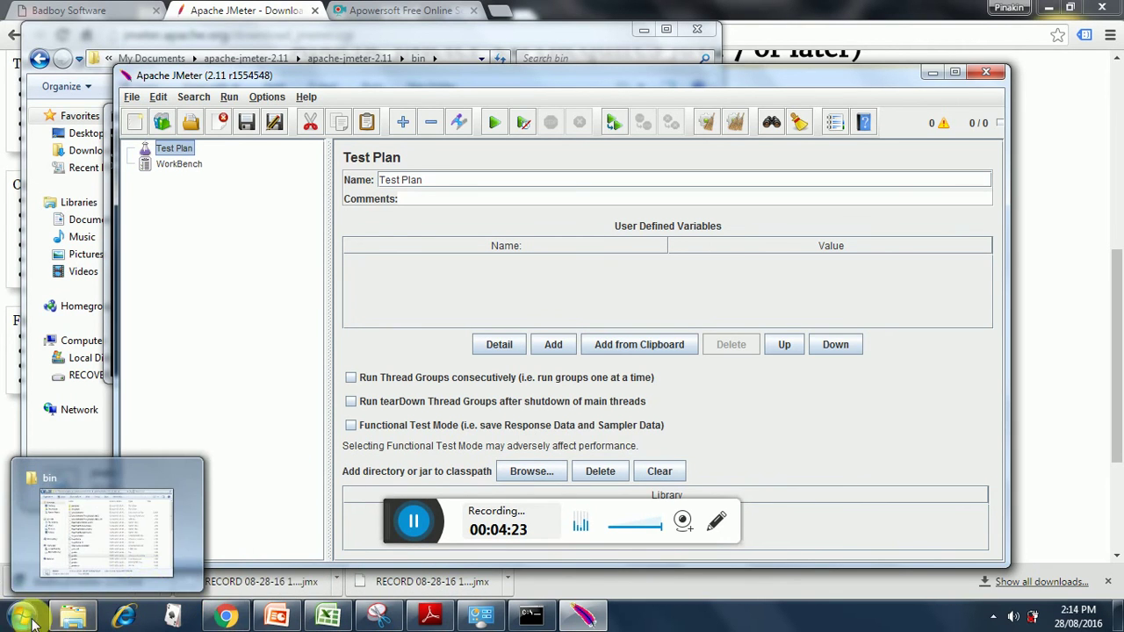
left_click(224, 618)
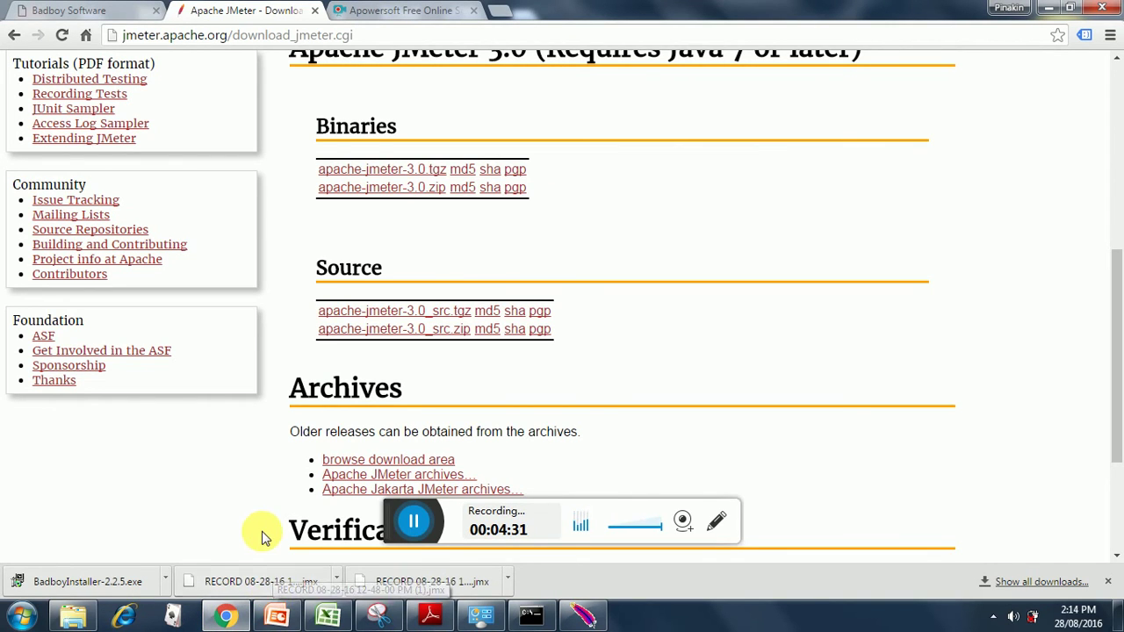
left_click(91, 12)
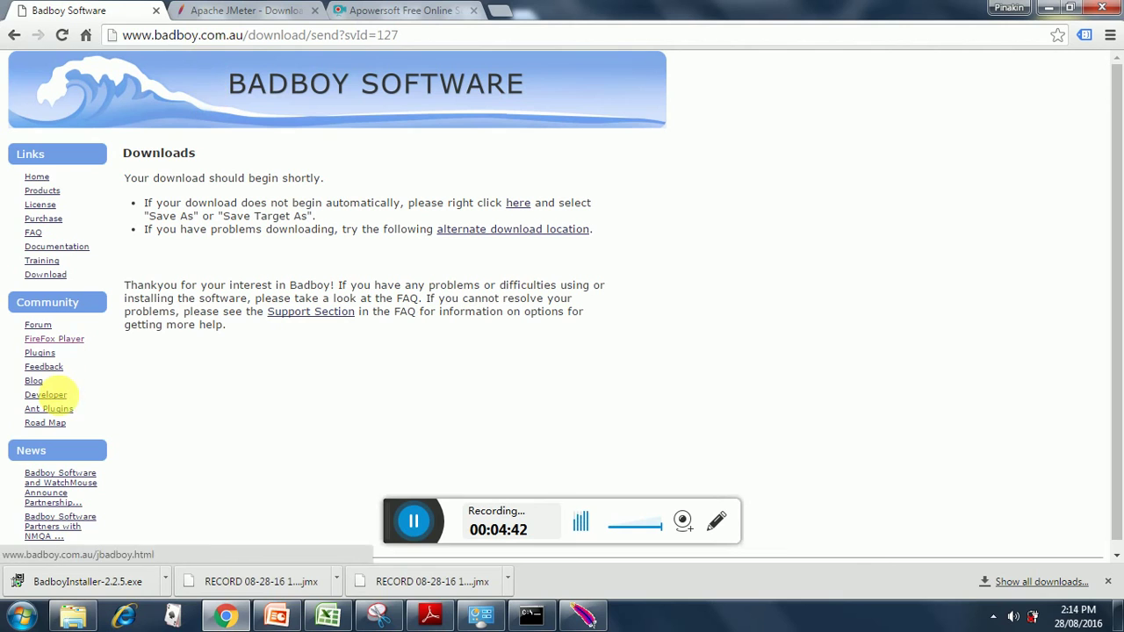
Step: Launch Badboy, maximize its window and create a new script
left_click(24, 617)
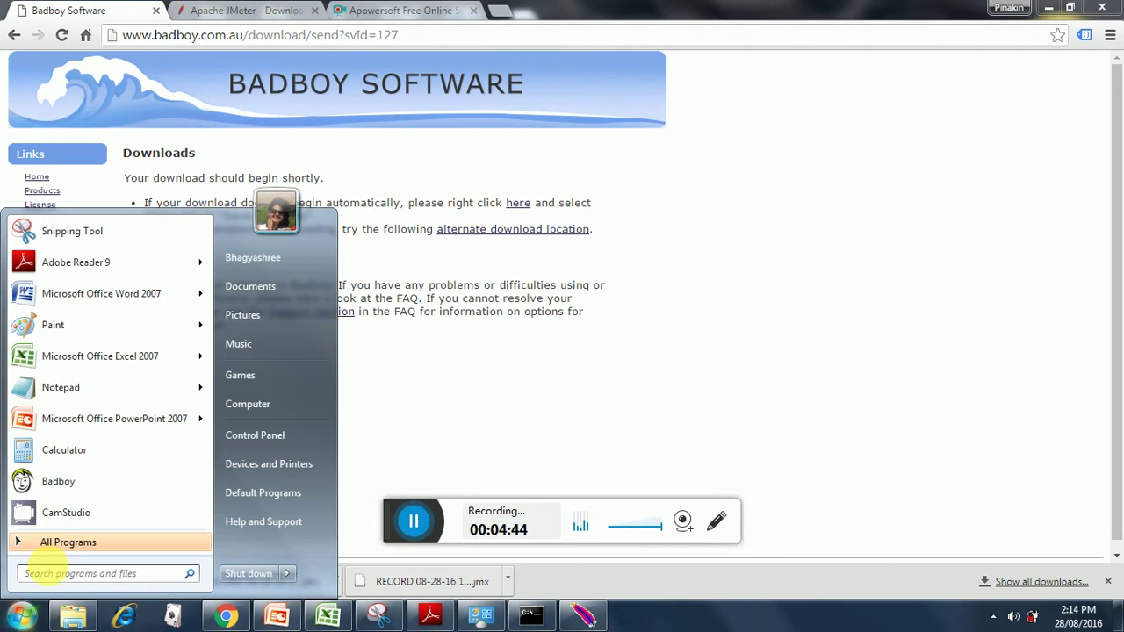
left_click(58, 482)
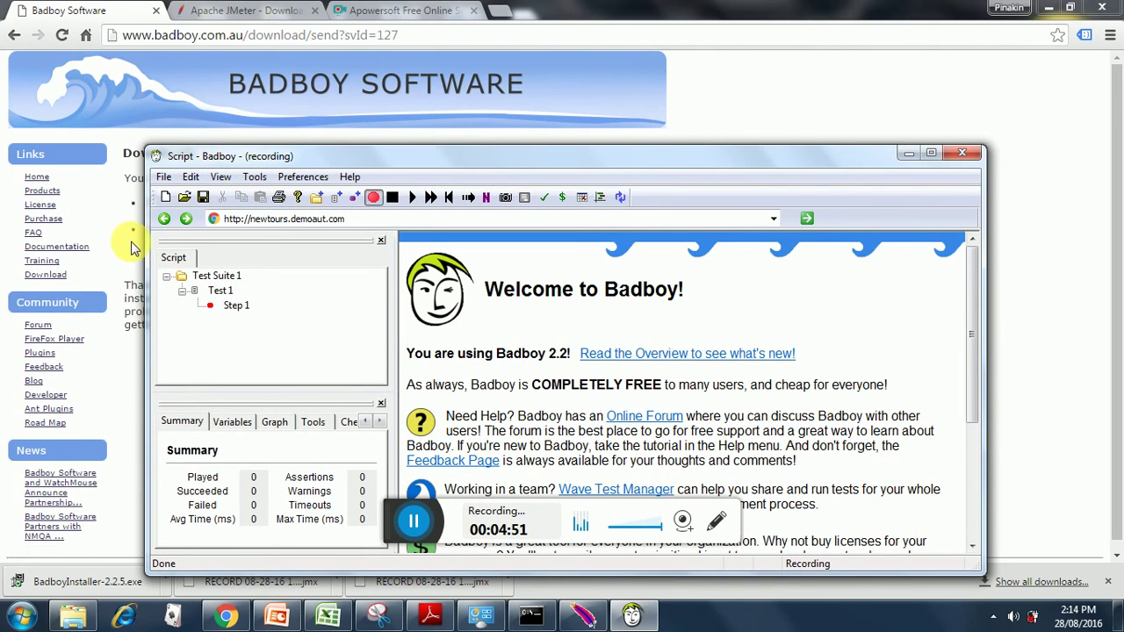
left_click(931, 154)
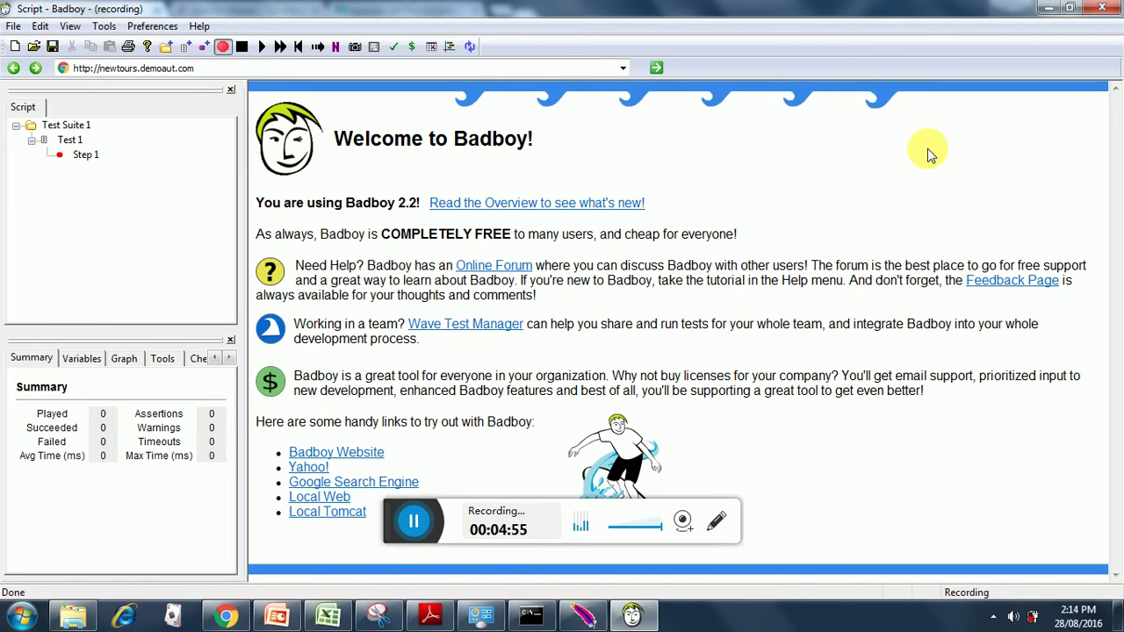
left_click(12, 26)
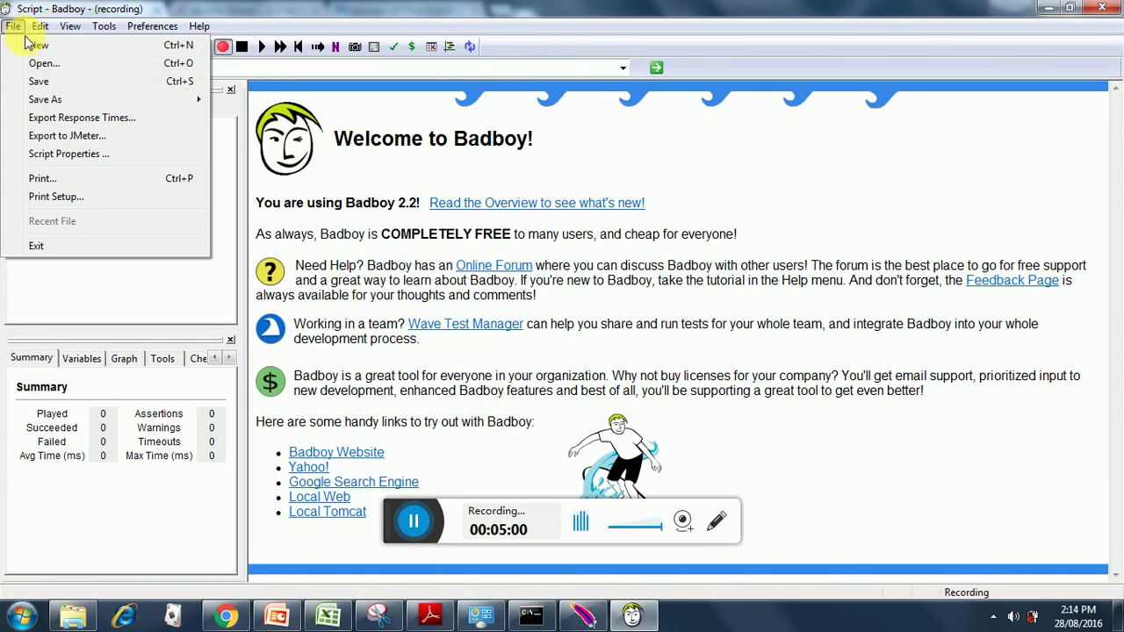
left_click(35, 45)
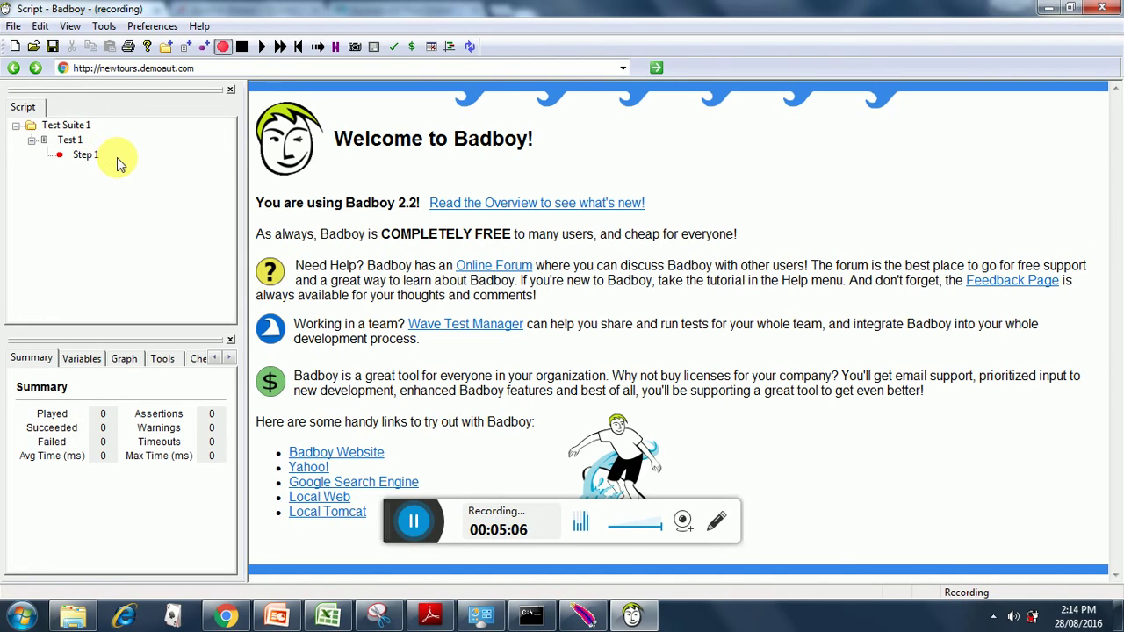
left_click(14, 25)
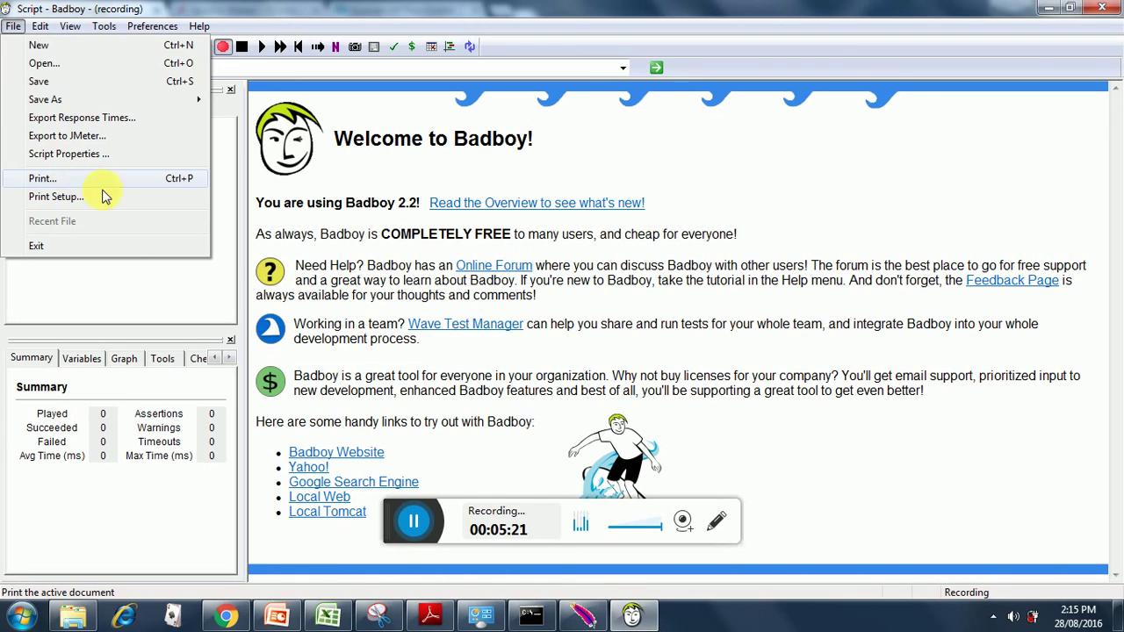
left_click(250, 123)
key("Down")
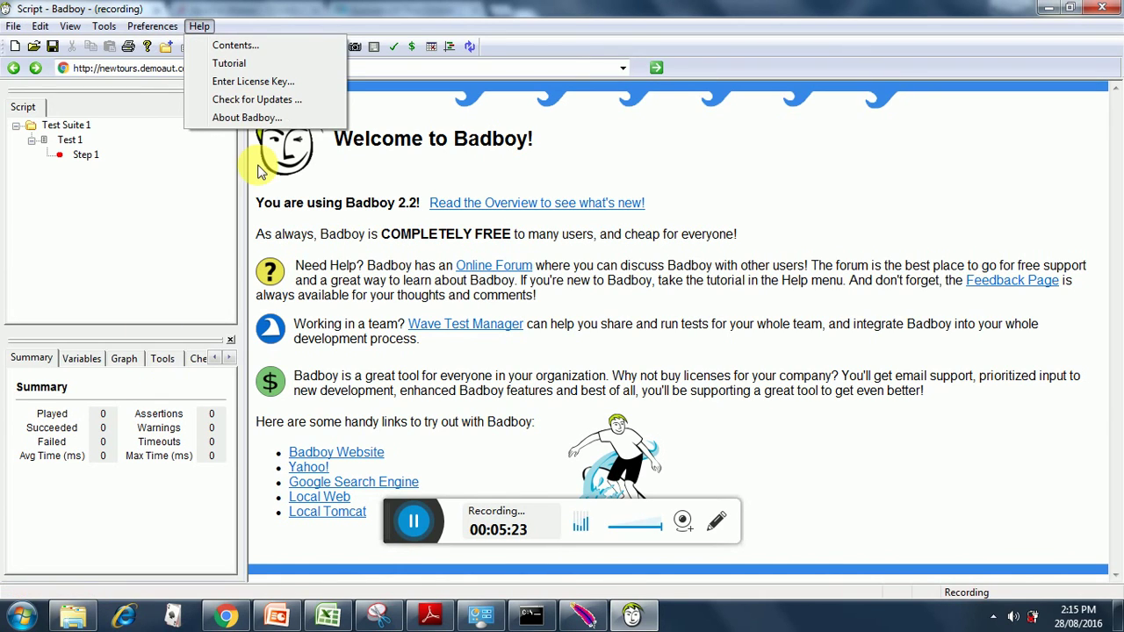